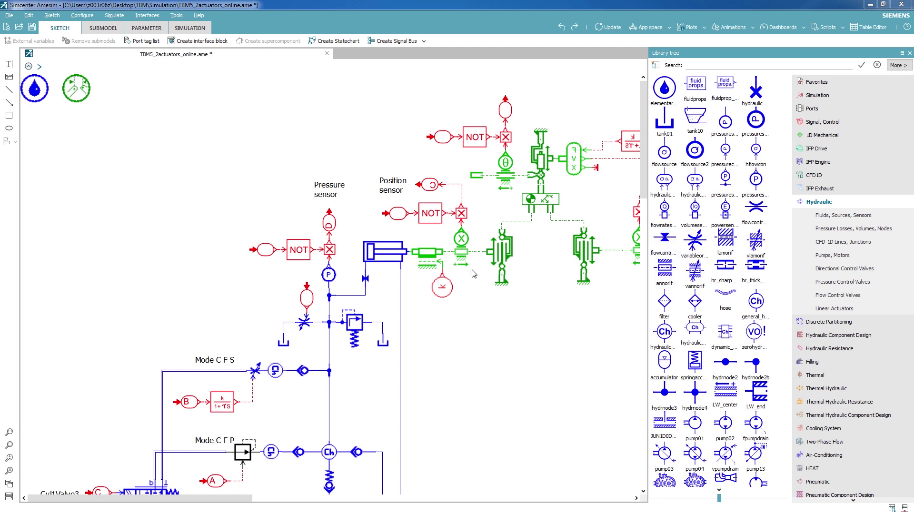
# - Select the hydraulic cylinder actuator beside the pressure sensor in the Amesim sketch
pyautogui.click(391, 261)
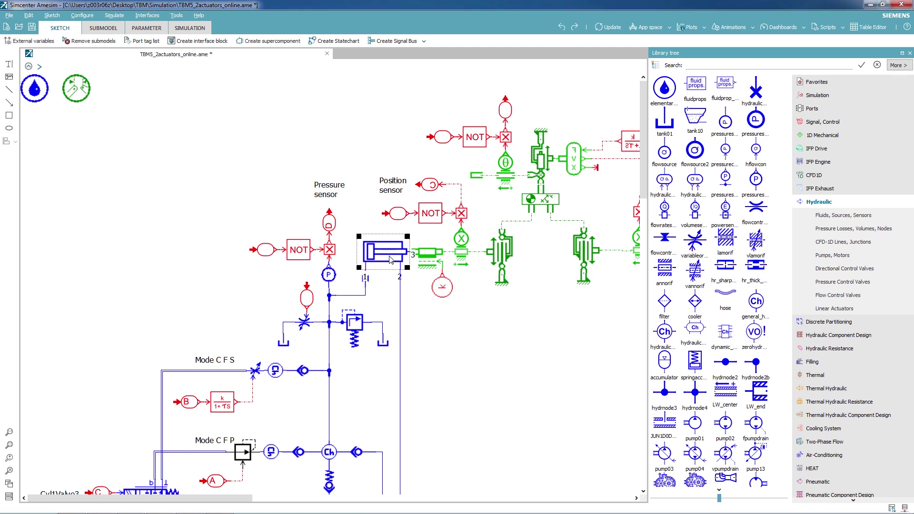
# - Switch Amesim to Parameter mode and review the variable orifice's 20 L/min at 2 bar settings
pyautogui.click(149, 30)
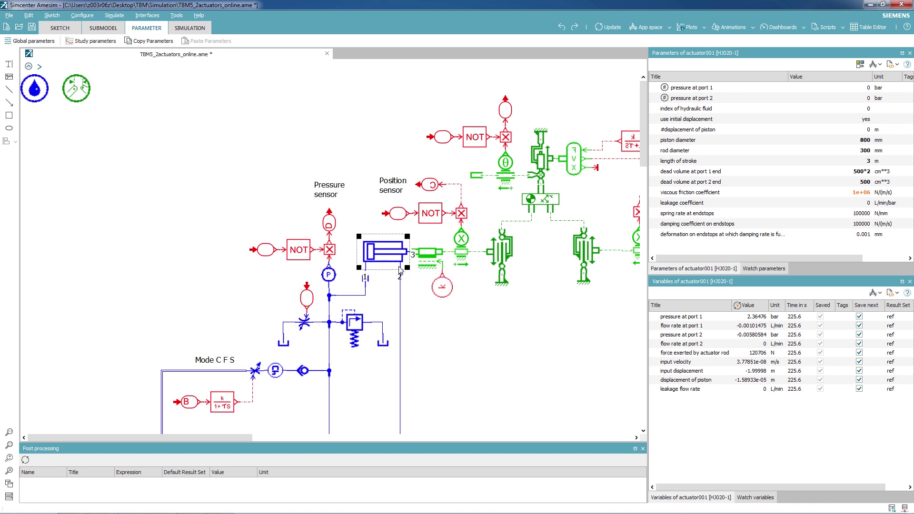
pyautogui.click(257, 371)
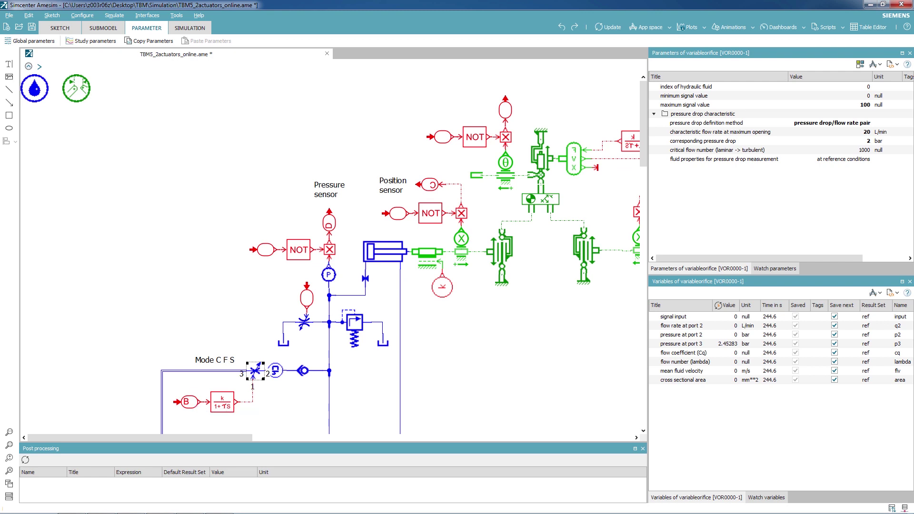
# - Check the running PID instance in PLCSIM Advanced, then bring Automation Connect forward
pyautogui.hotkey('alt', 'Tab')
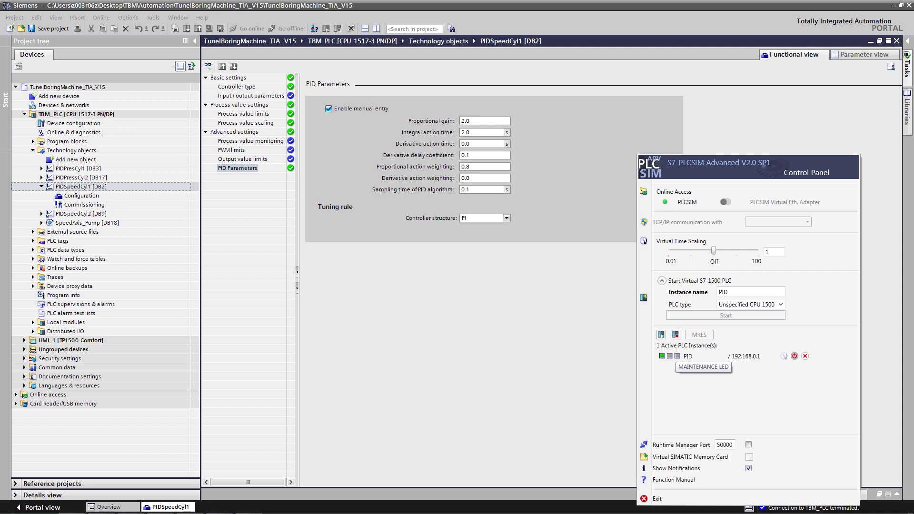
pyautogui.hotkey('alt', 'Tab')
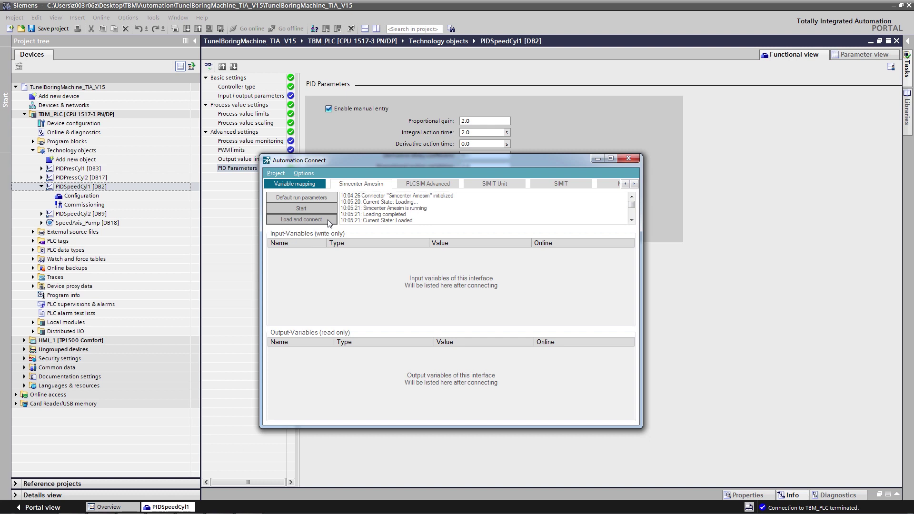
# - Load the Amesim model .dll and connect the PLCSIM Advanced PID instance with all its variables
pyautogui.click(327, 218)
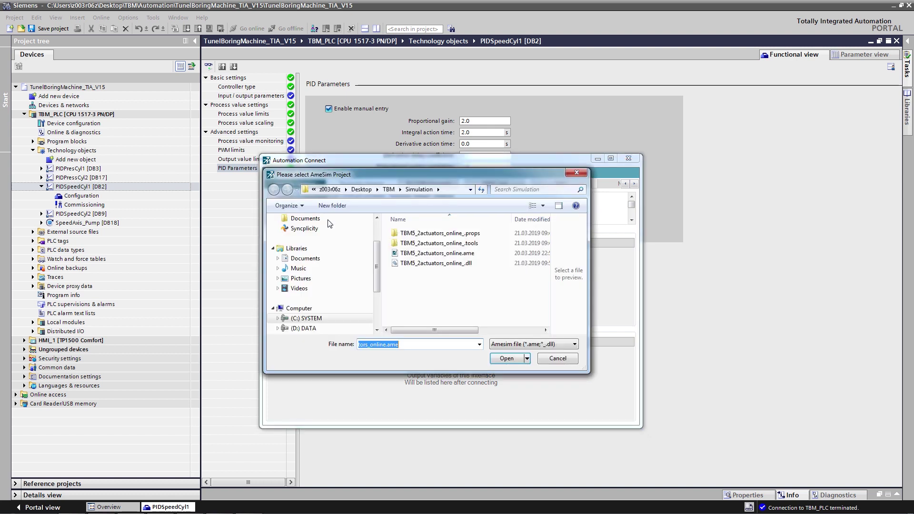
pyautogui.doubleClick(446, 264)
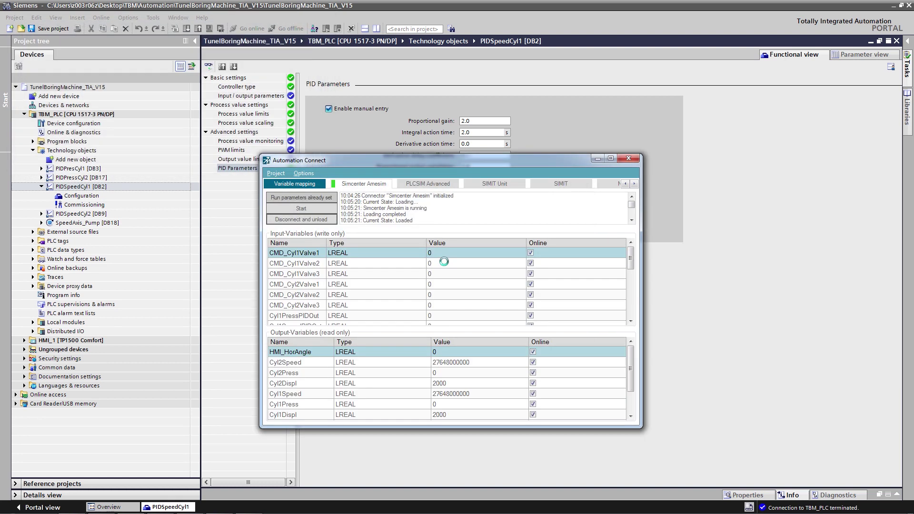
pyautogui.click(428, 186)
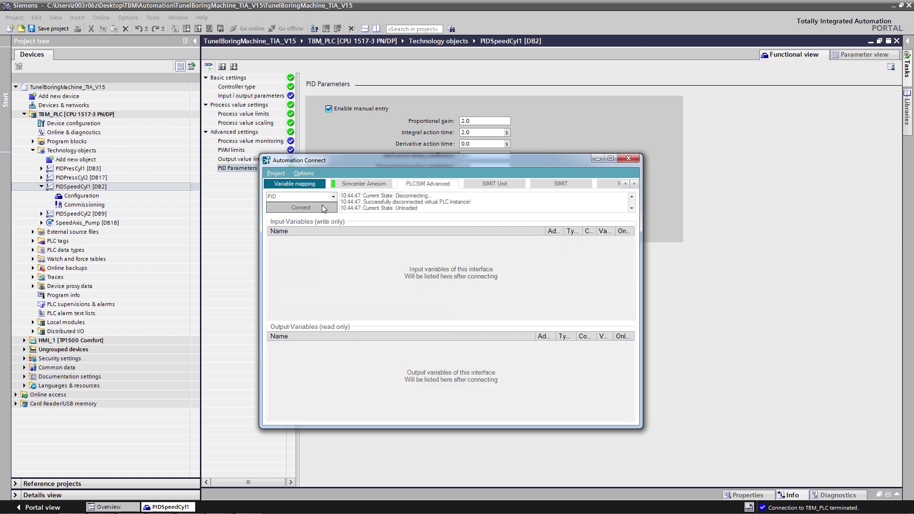
pyautogui.click(301, 208)
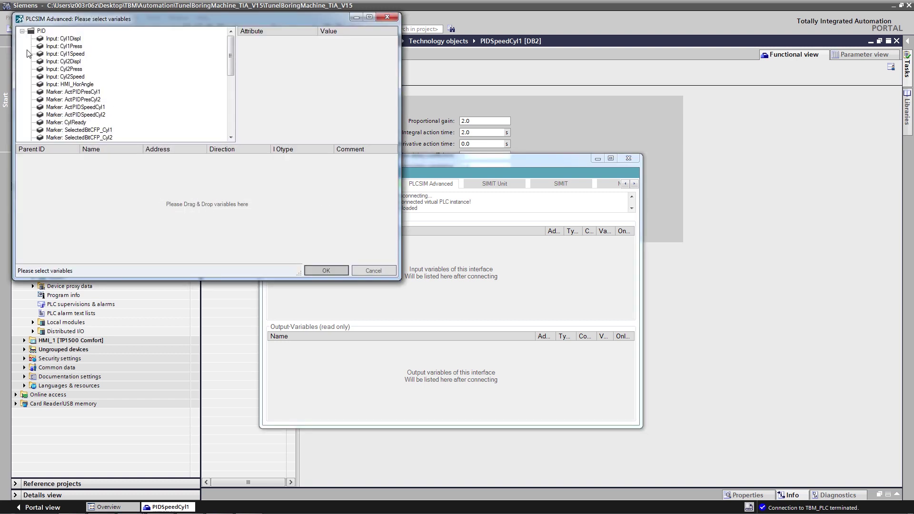
pyautogui.moveTo(41, 31); pyautogui.dragTo(108, 181)
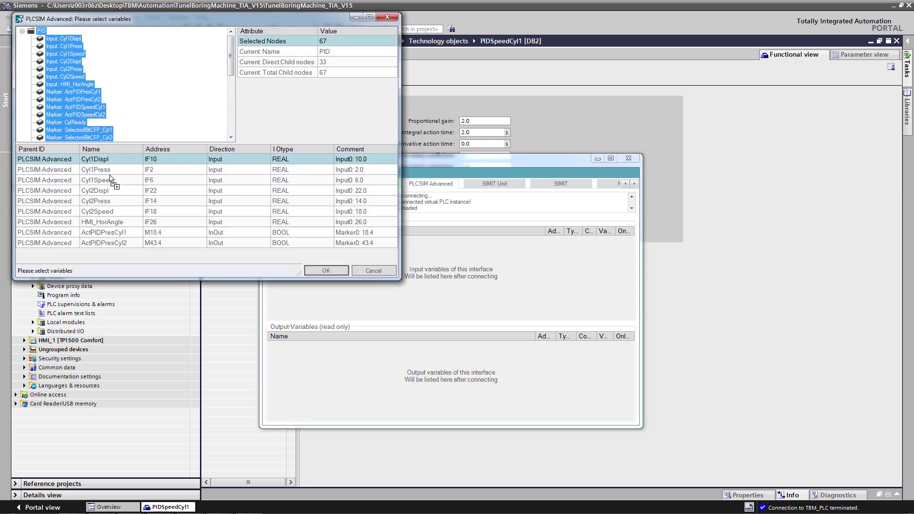
pyautogui.click(326, 270)
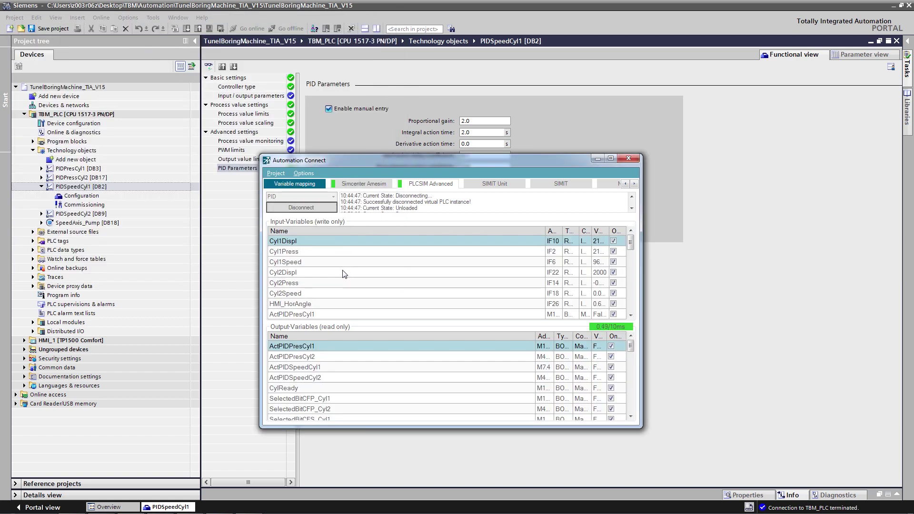
# - Auto-map PLC and Amesim variables by matching names and start the co-simulation
pyautogui.click(306, 189)
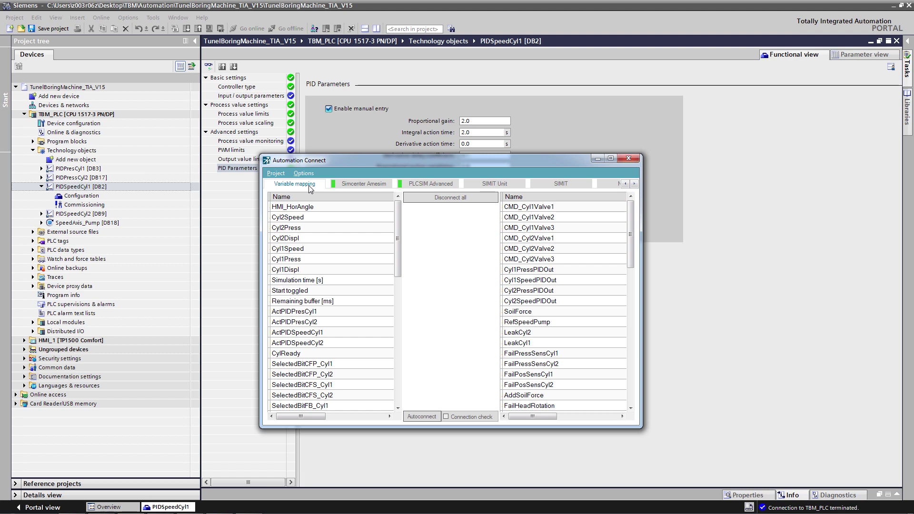
pyautogui.click(427, 417)
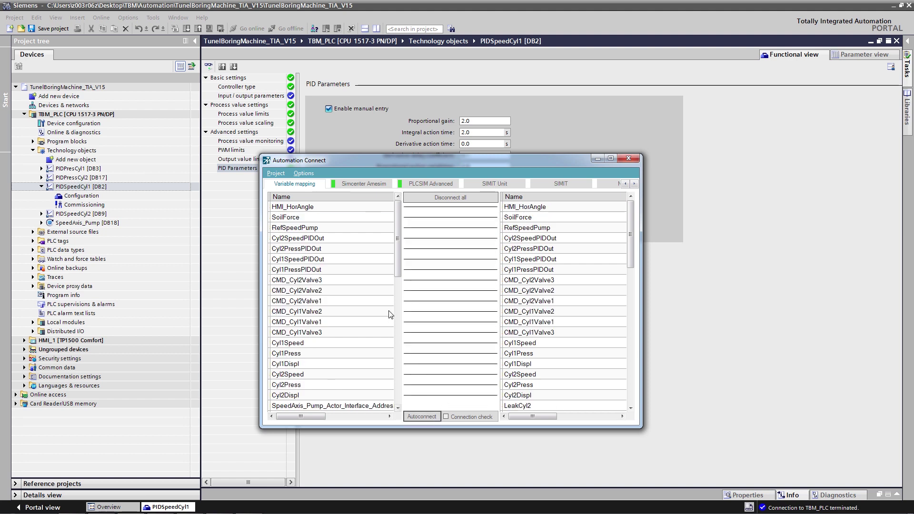
pyautogui.click(371, 187)
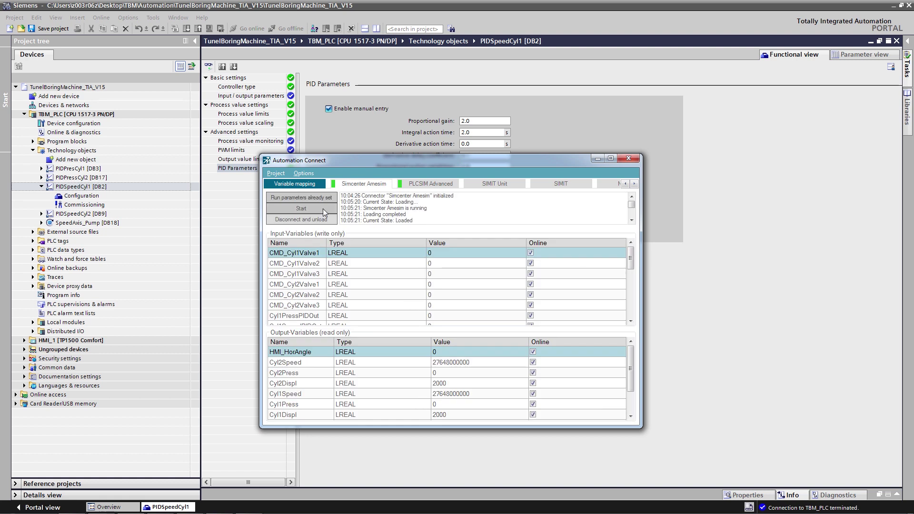
pyautogui.click(301, 209)
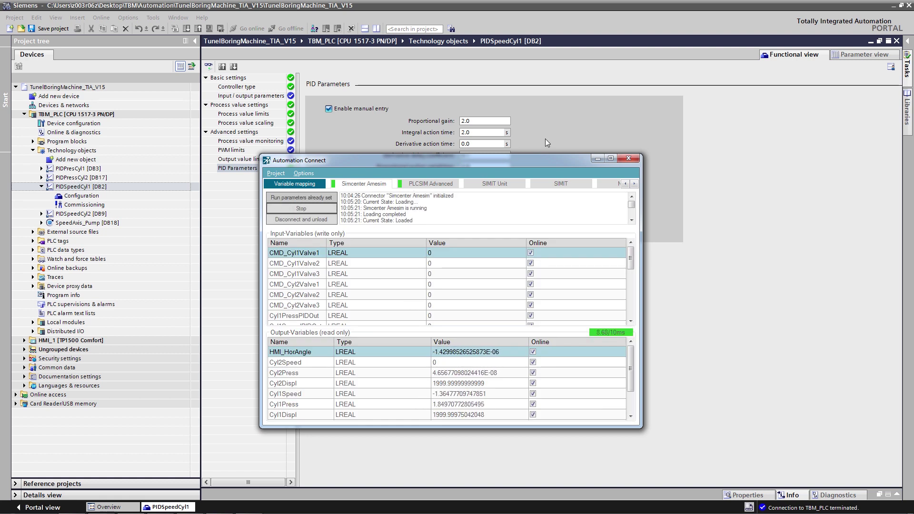
pyautogui.hotkey('alt', 'Tab')
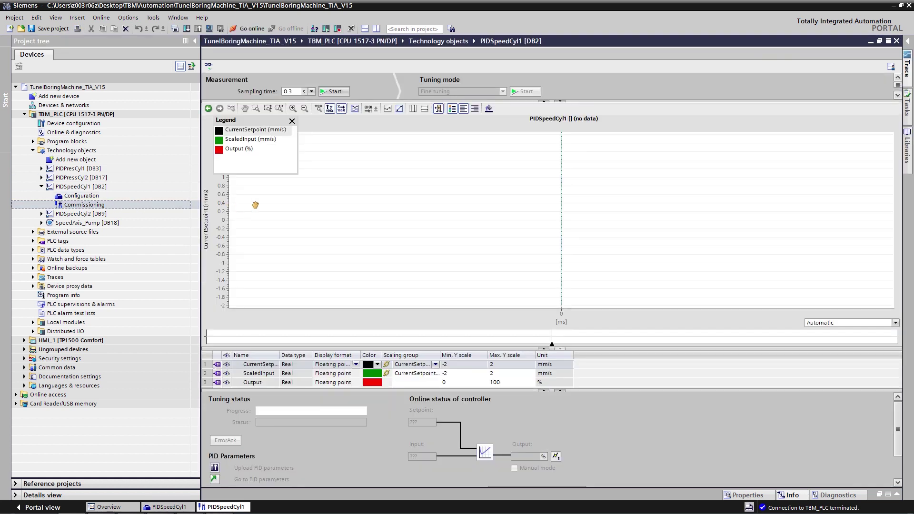
# - Go online with TBM_PLC and start recording the PIDSpeedCyl1 measurement trend
pyautogui.click(209, 65)
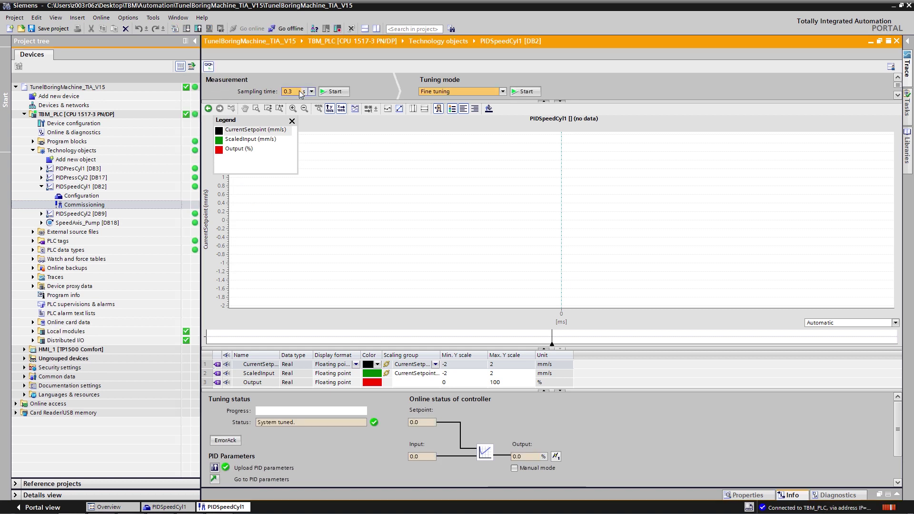
pyautogui.click(334, 91)
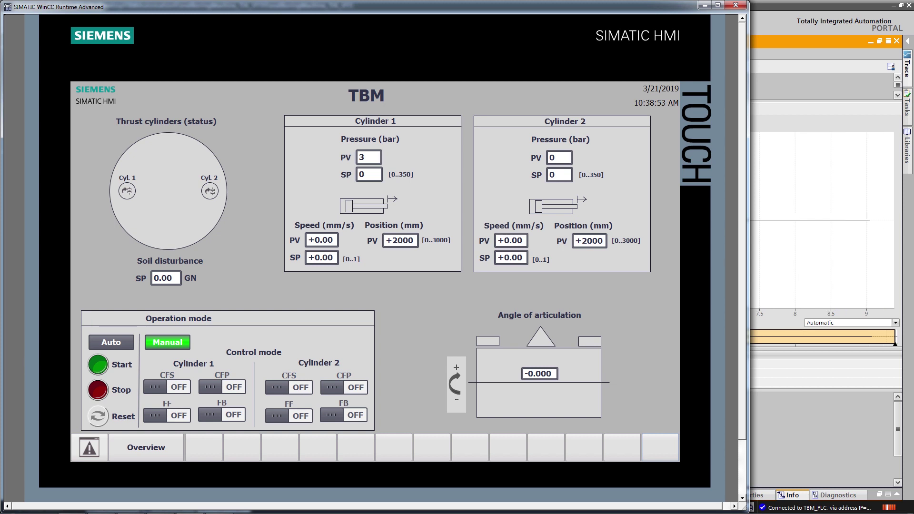
# - Set Cylinder 1's speed setpoint to 0.70 and switch its CFS control on
pyautogui.click(326, 257)
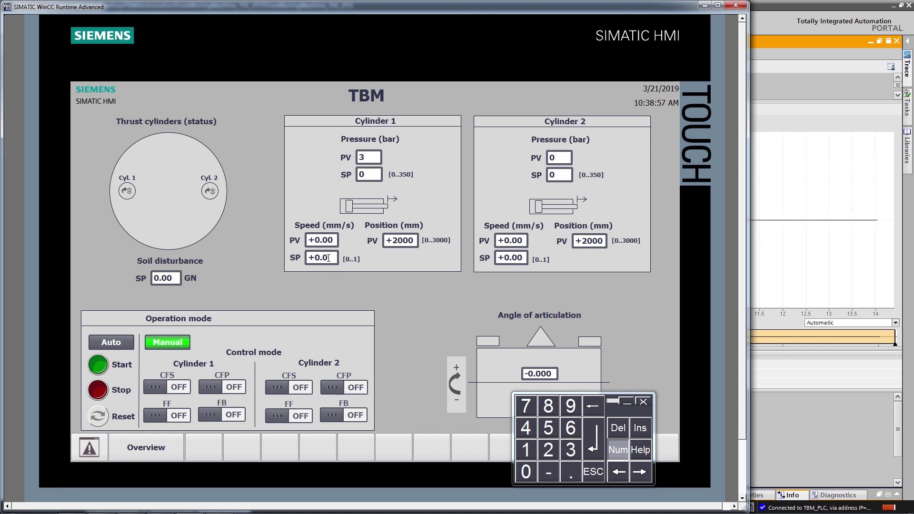
pyautogui.press('Return')
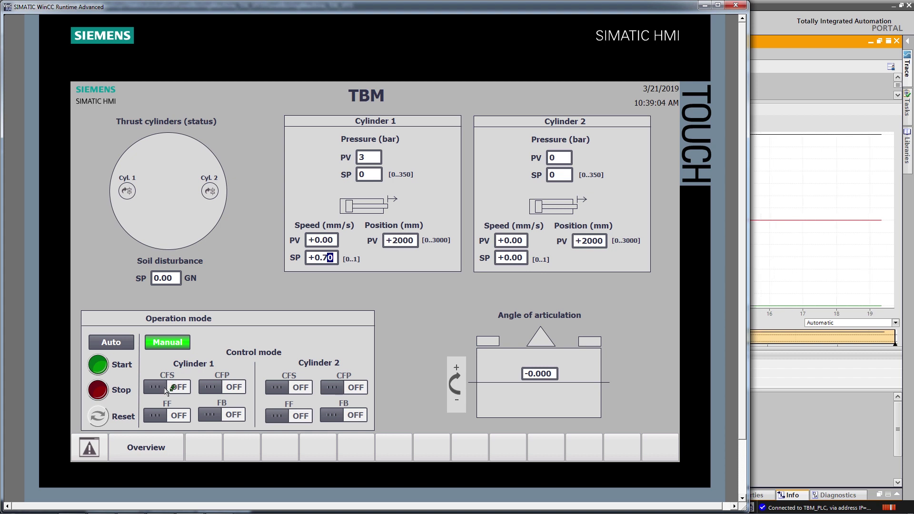
pyautogui.click(166, 388)
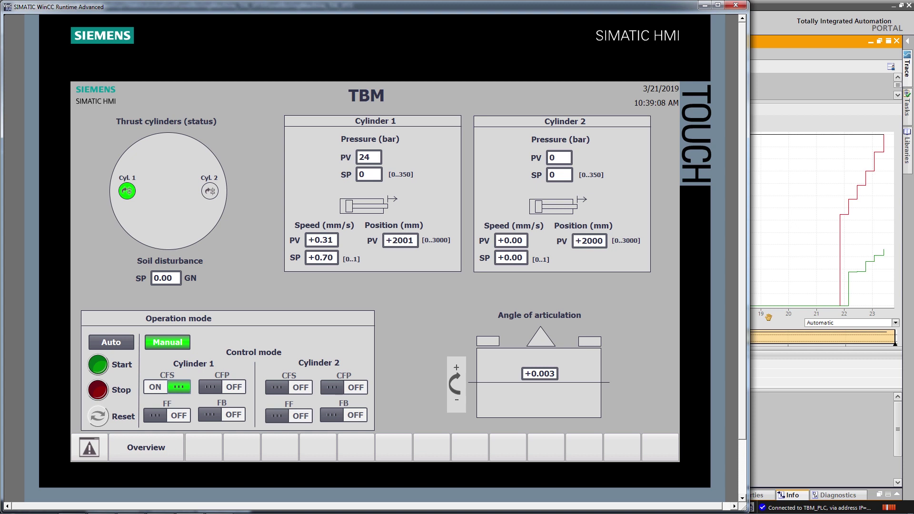
pyautogui.click(768, 317)
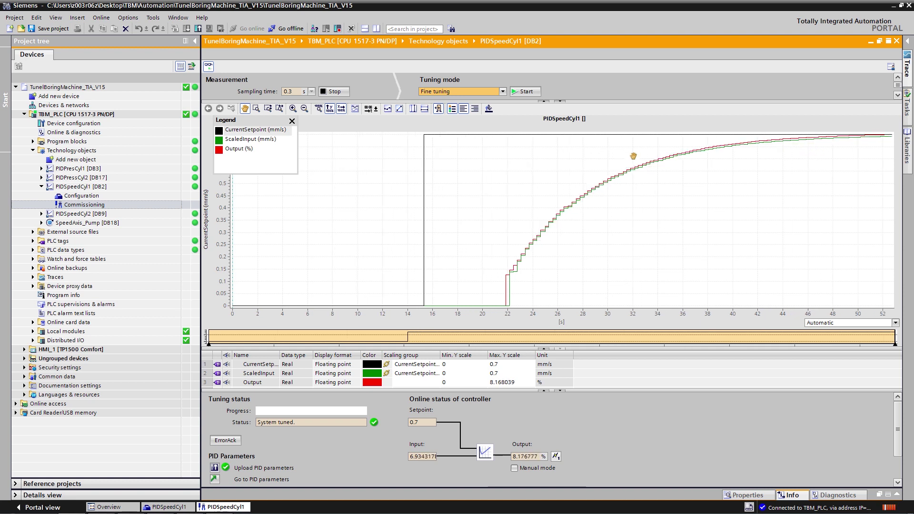
# - Run Fine tuning on PIDSpeedCyl1 until the status shows System tuned
pyautogui.click(505, 91)
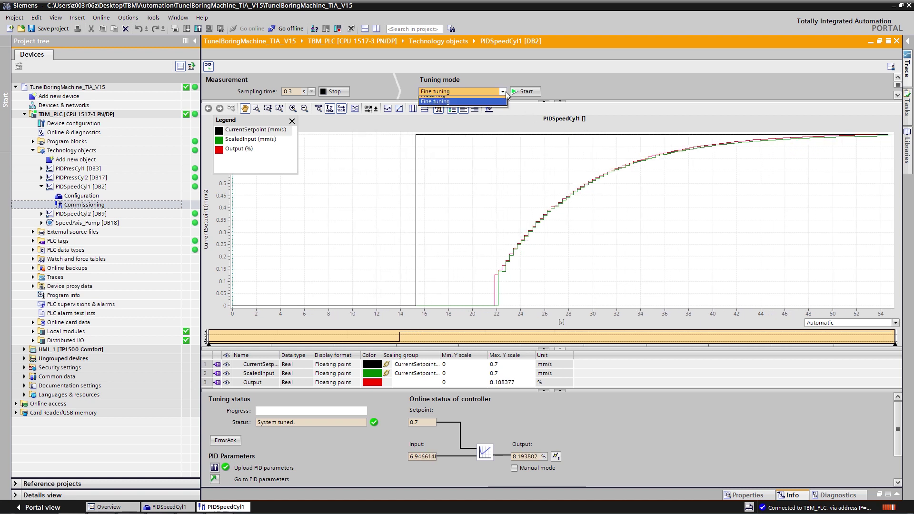
pyautogui.click(505, 107)
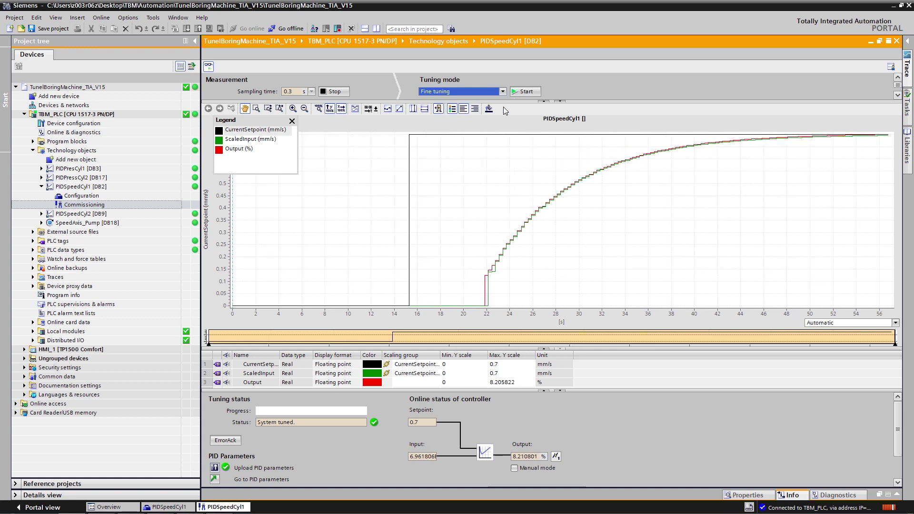
pyautogui.click(527, 93)
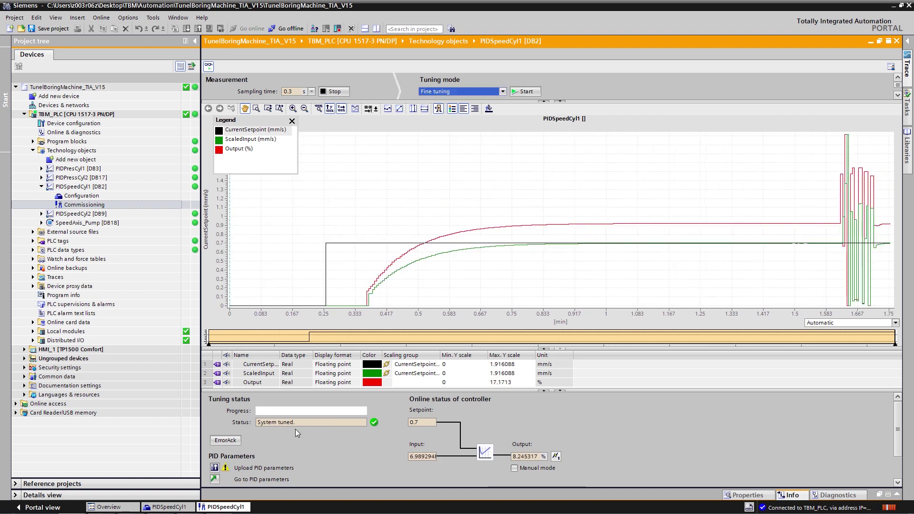
pyautogui.click(212, 479)
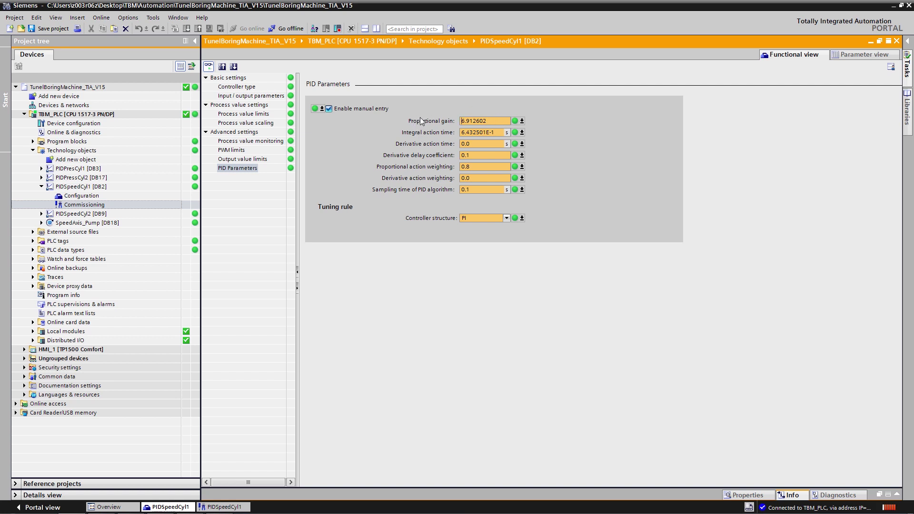
pyautogui.click(228, 507)
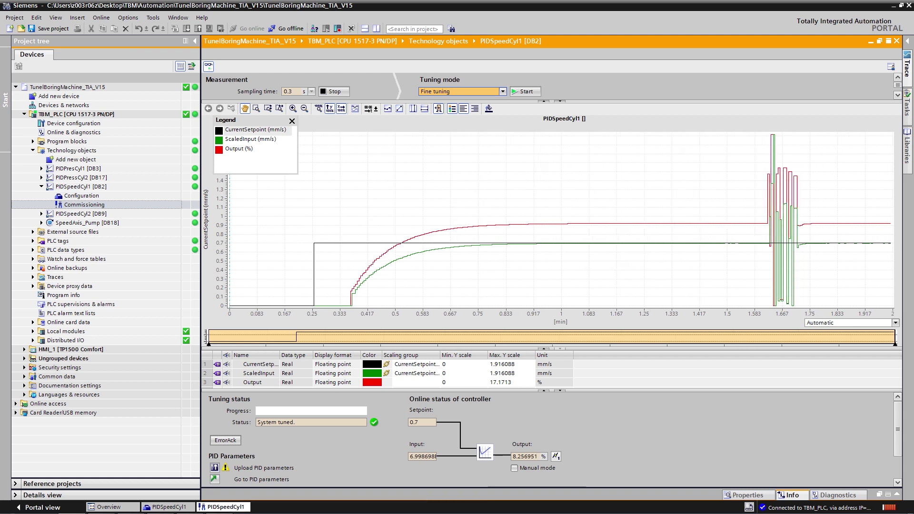
# - Toggle Cylinder 1's CFS control off and back on to see the speed response recover to 0.7 mm/s
pyautogui.hotkey('alt', 'Tab')
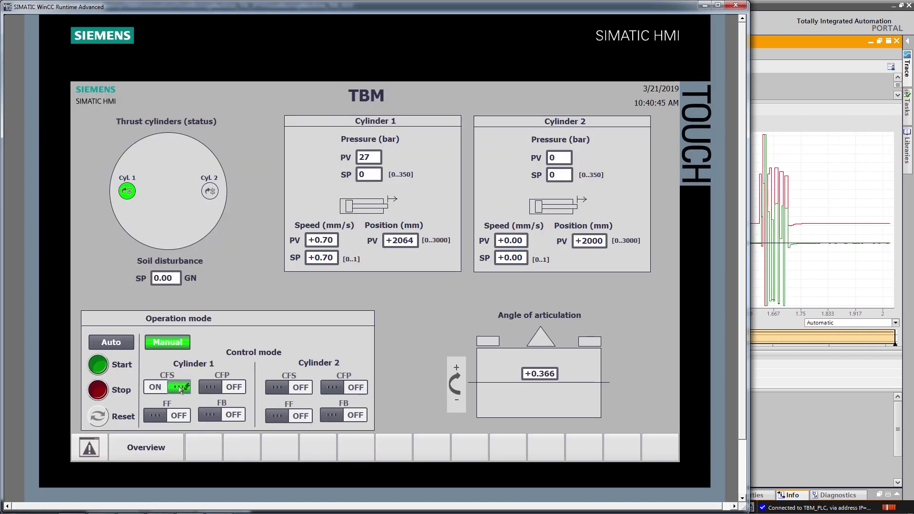
pyautogui.click(180, 389)
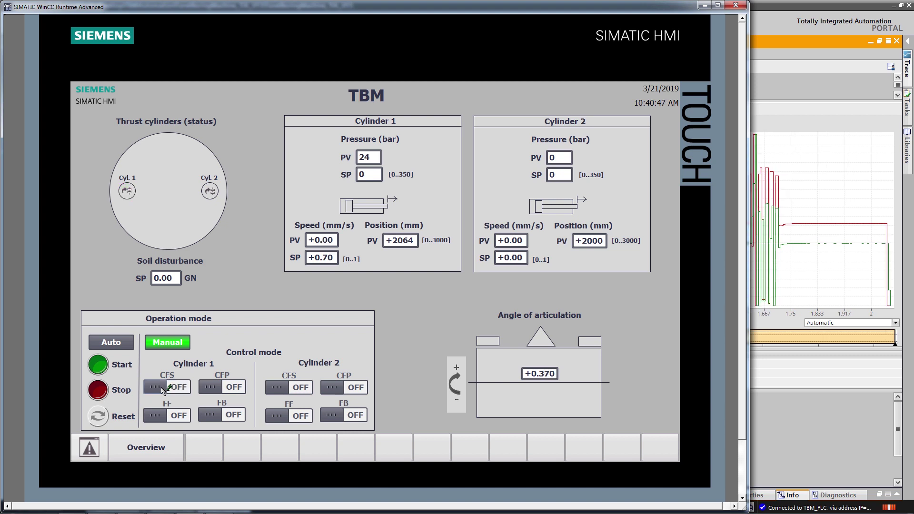
pyautogui.click(163, 388)
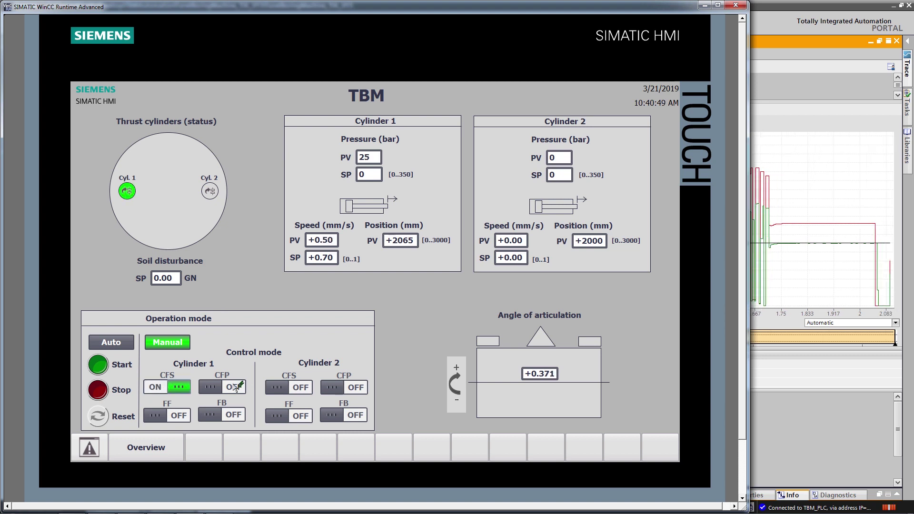
pyautogui.click(763, 321)
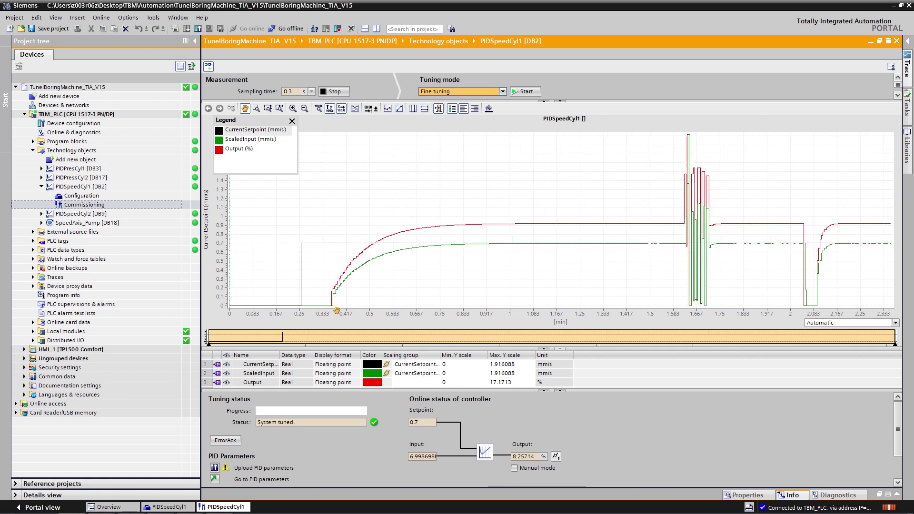
# - Upload the tuned PIDSpeedCyl1 parameters from the CPU into the project
pyautogui.click(215, 468)
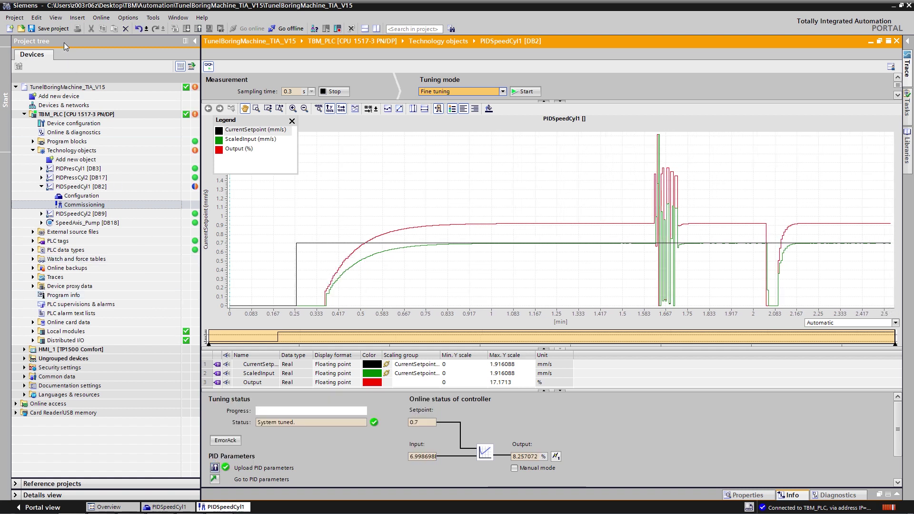
# - Save the TIA Portal project with the uploaded PIDSpeedCyl1 parameters
pyautogui.click(59, 30)
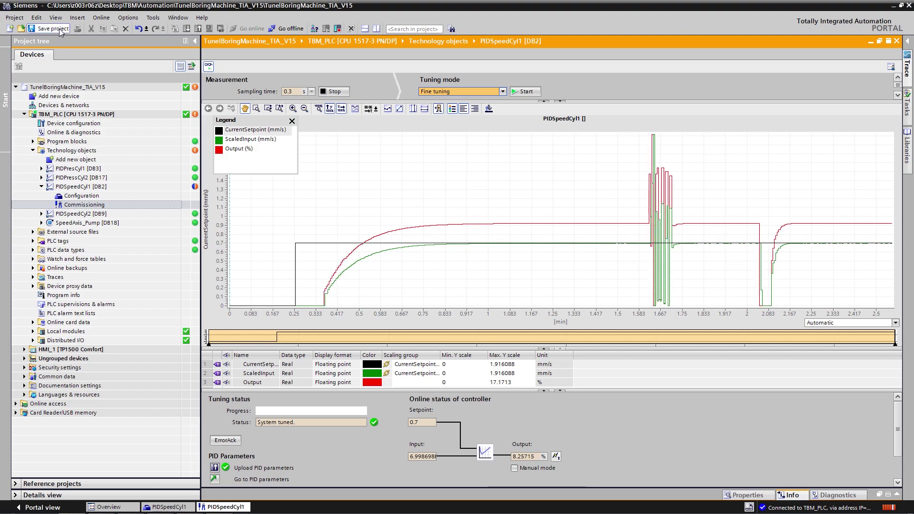